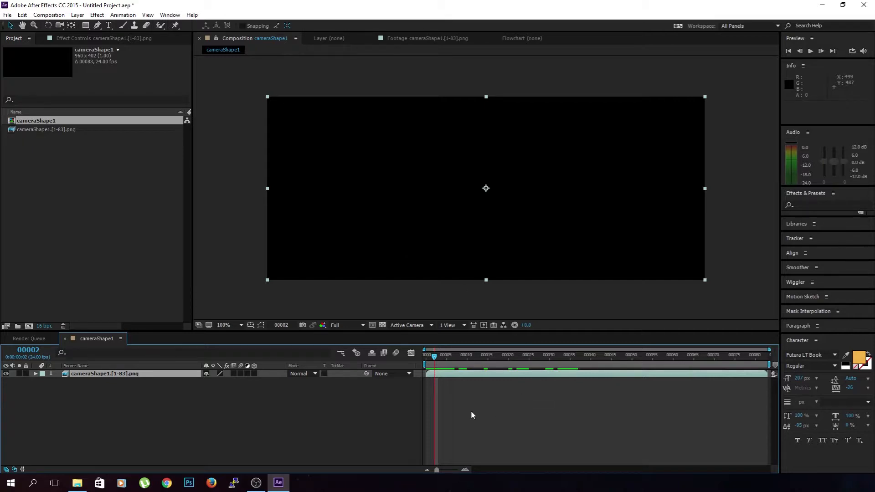
- Go to frame 37 of the cameraShape1 composition and apply Pixel Motion Blur to the cameraShape1.[1-83].png layer
drag(435, 357, 578, 401)
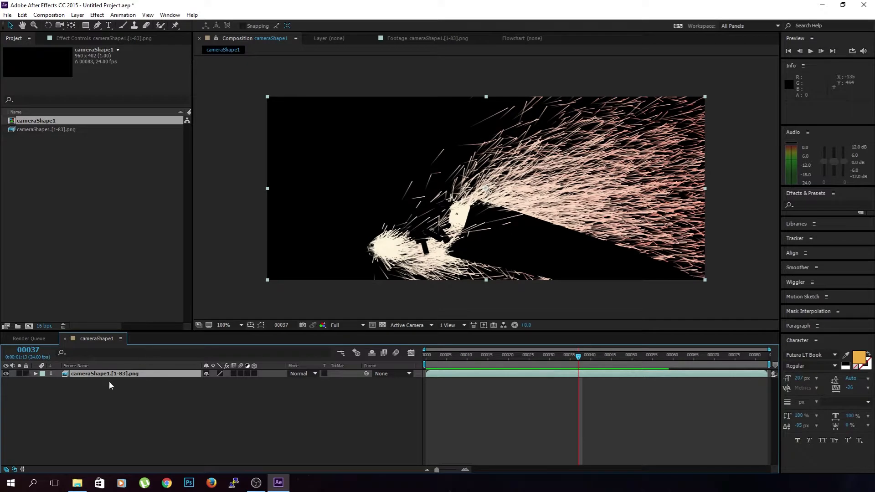
click(41, 372)
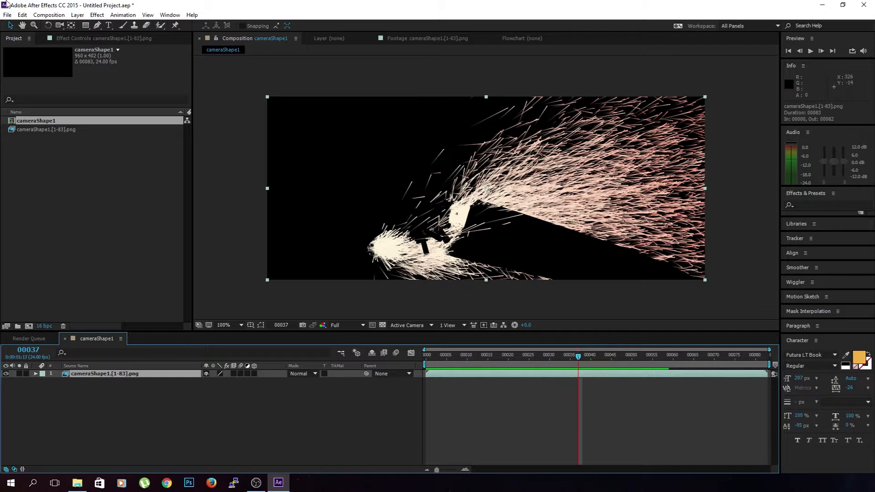
click(97, 14)
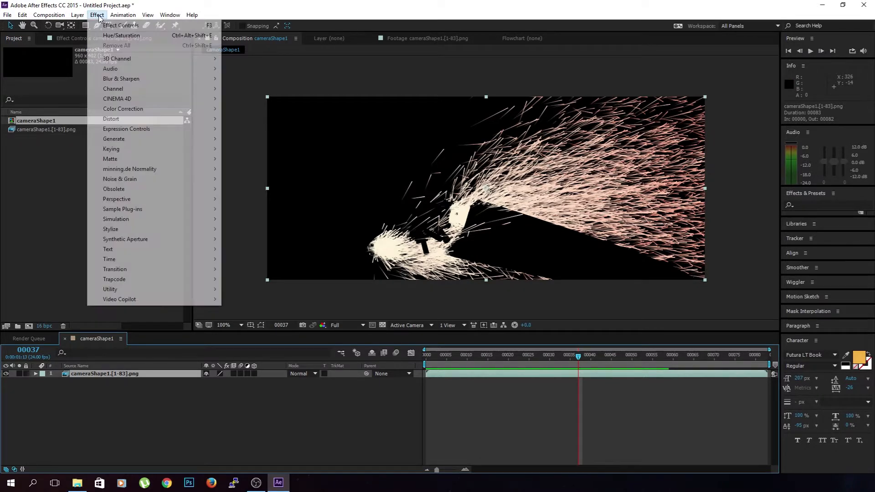
mouse_move(115, 265)
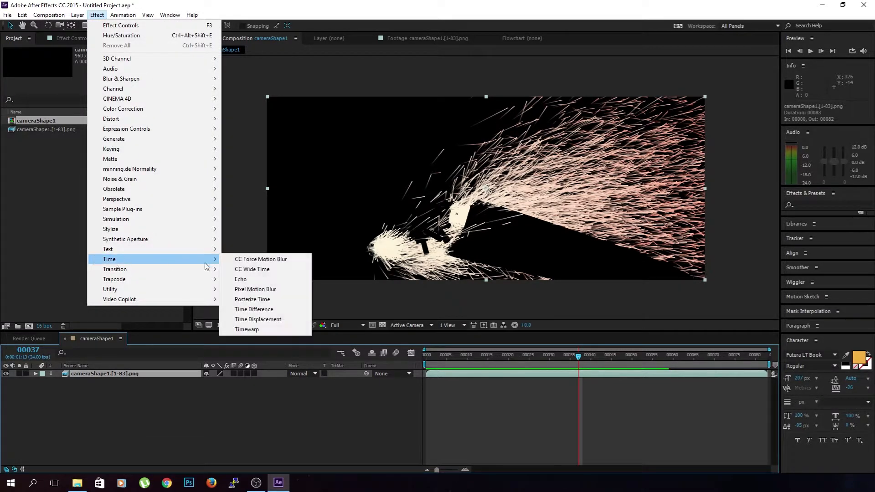
click(272, 289)
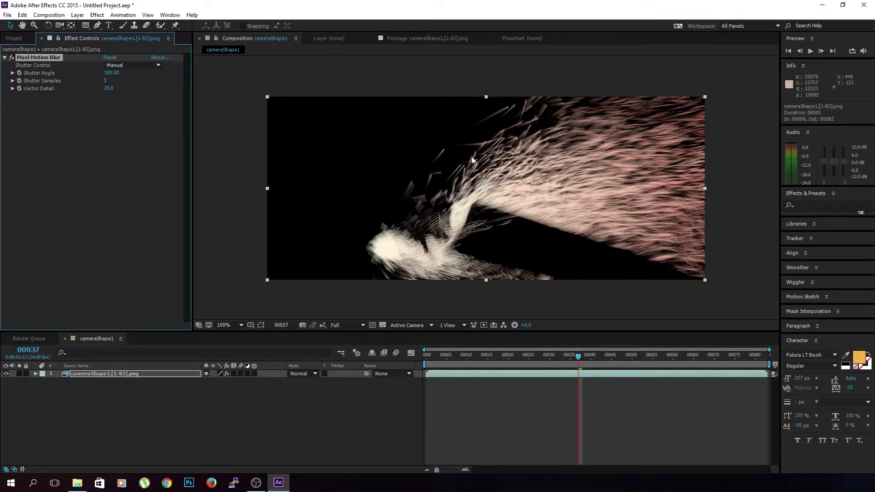
- Inspect the particle streaks up close and set the Pixel Motion Blur shutter samples to 16
scroll(472, 160, up, 3)
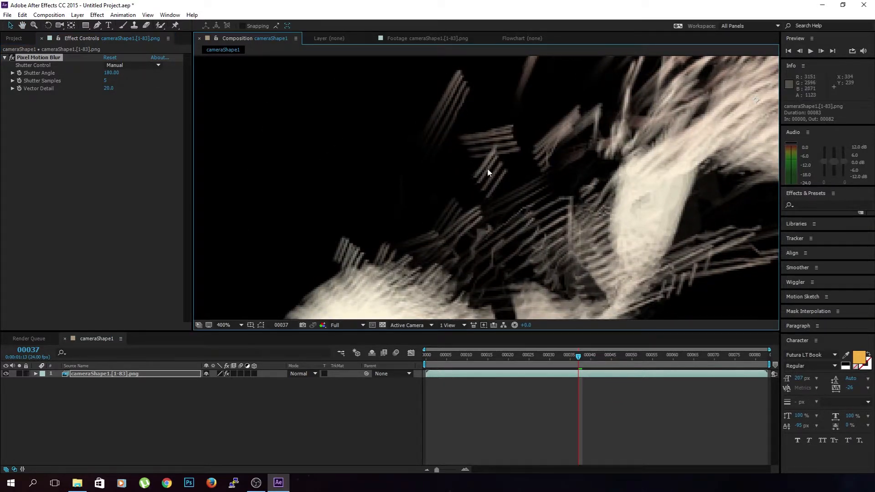
scroll(479, 179, down, 4)
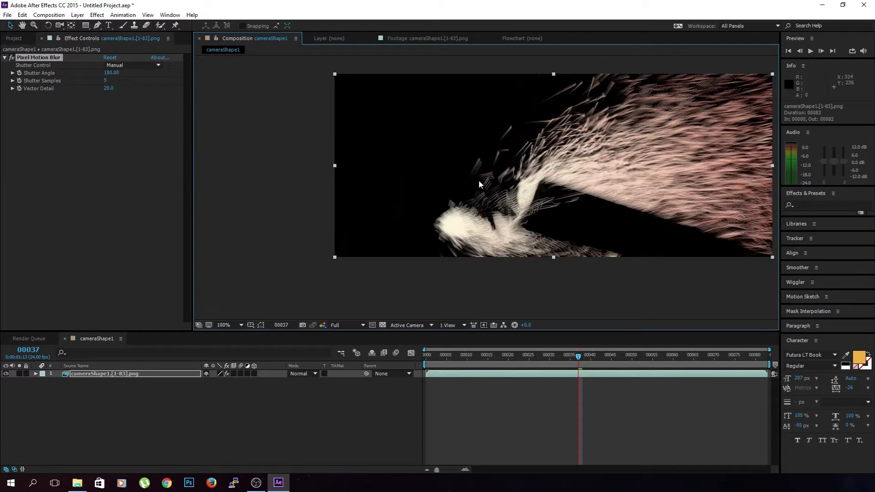
scroll(492, 179, up, 1)
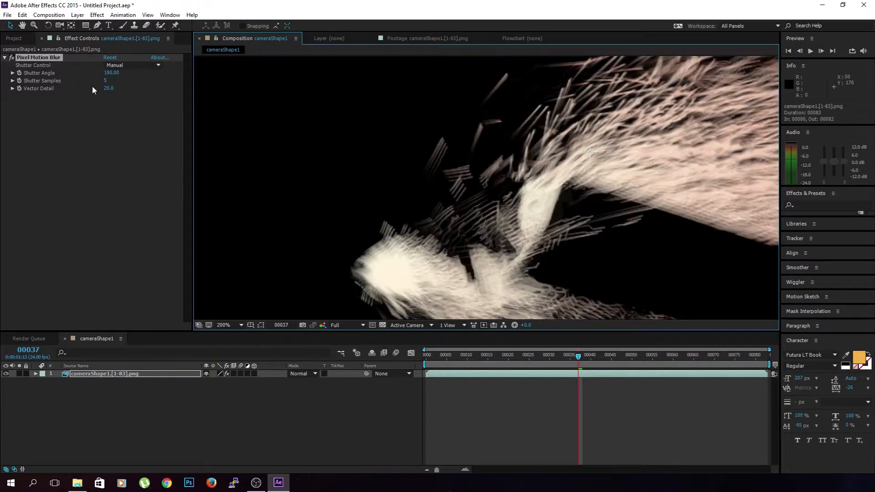
click(105, 81)
text(16)
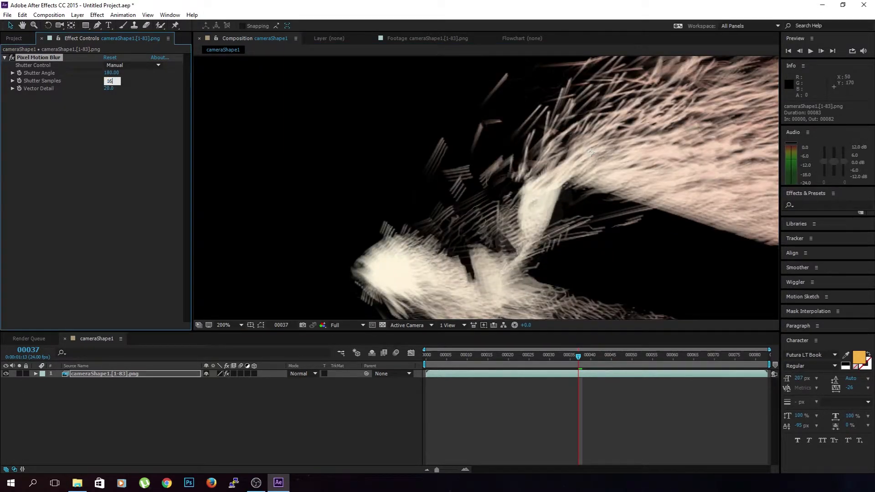
key(Return)
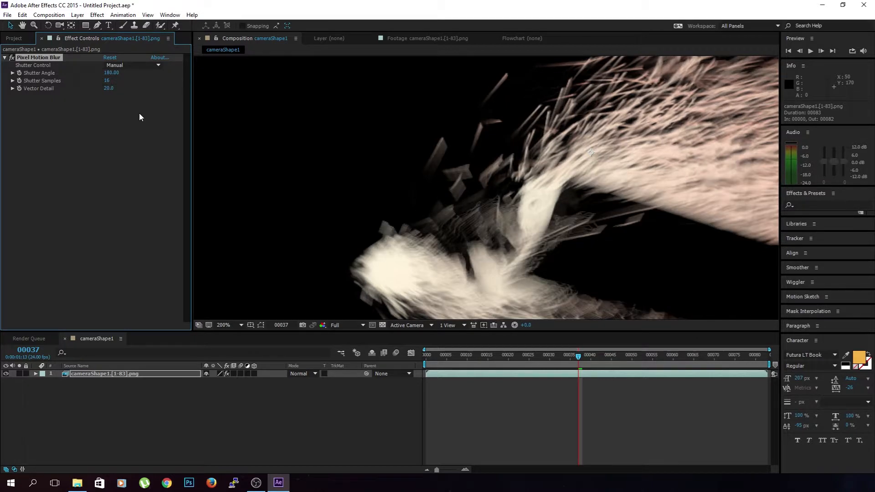
scroll(459, 182, down, 1)
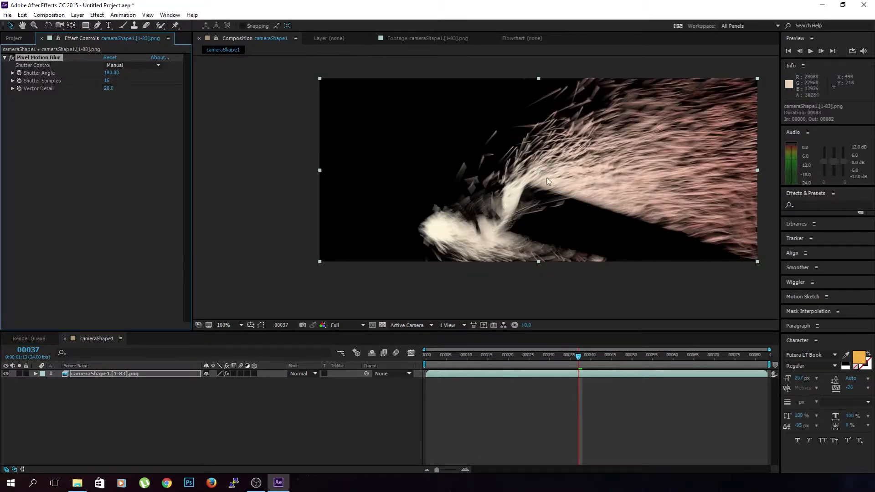
drag(458, 214, 432, 222)
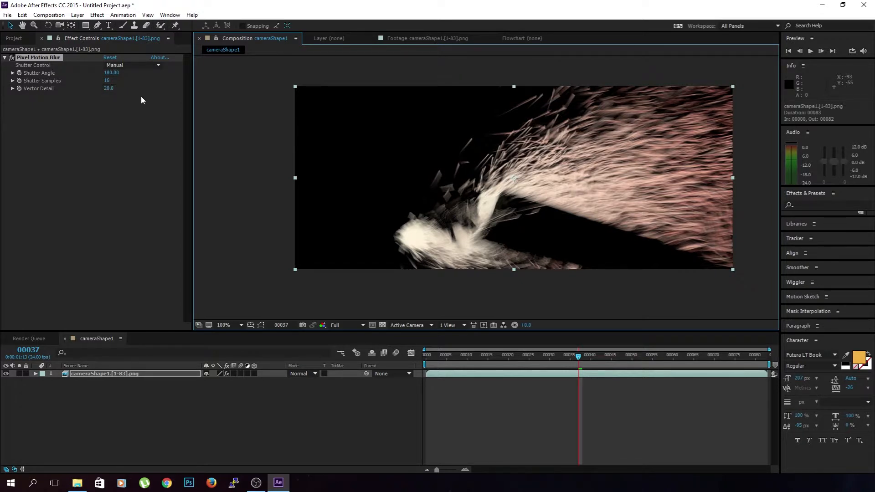
- Try a Pixel Motion Blur shutter angle of 50 and set it back to 180
click(112, 73)
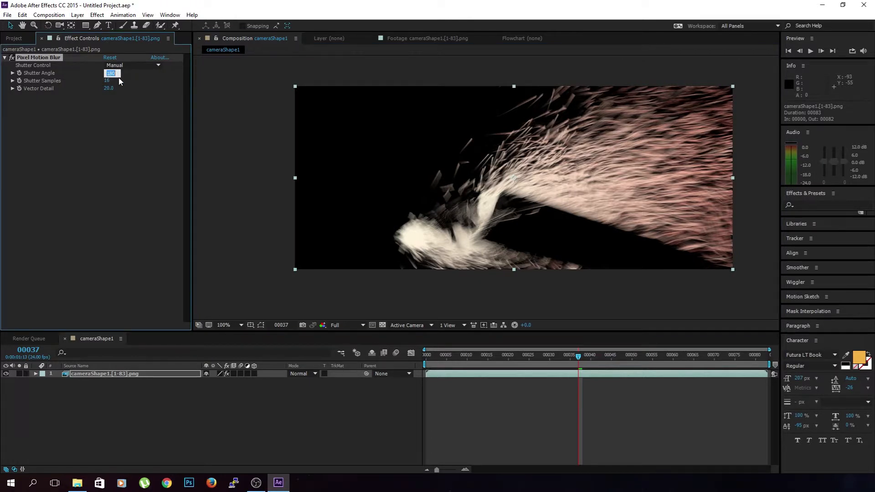
key(Return)
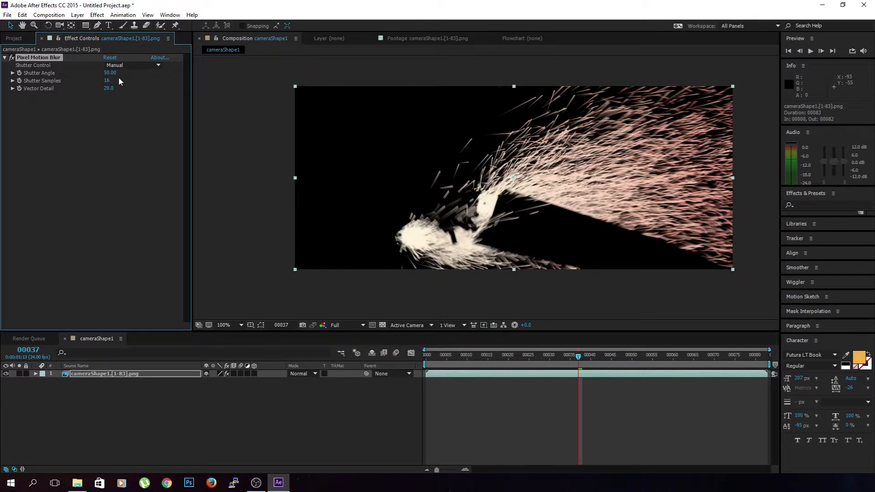
click(109, 73)
text(180)
key(Return)
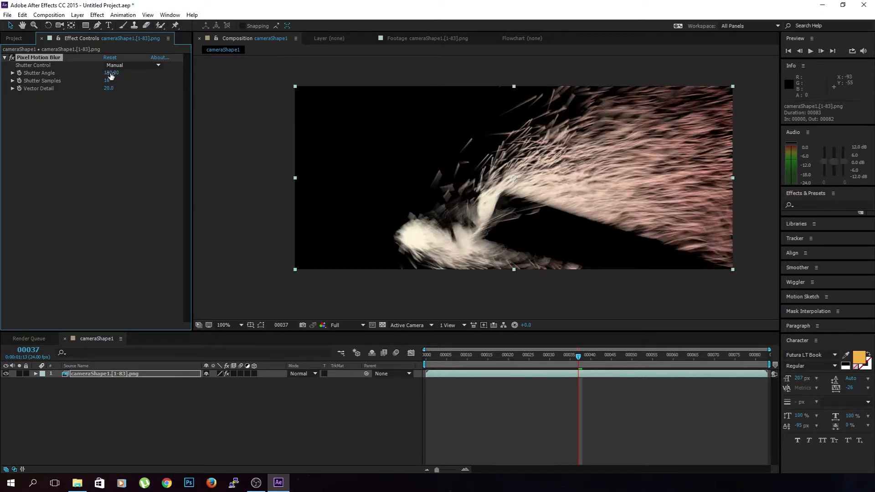
- Set the Pixel Motion Blur shutter angle to 100
click(111, 74)
text(100)
key(Return)
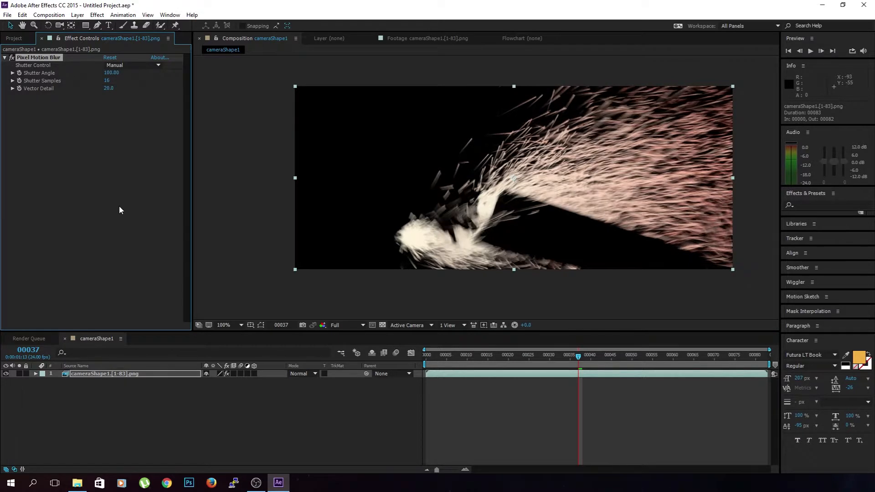
- Switch the composition's preview resolution to Half and play back the blurred particles
click(353, 329)
click(354, 325)
click(349, 359)
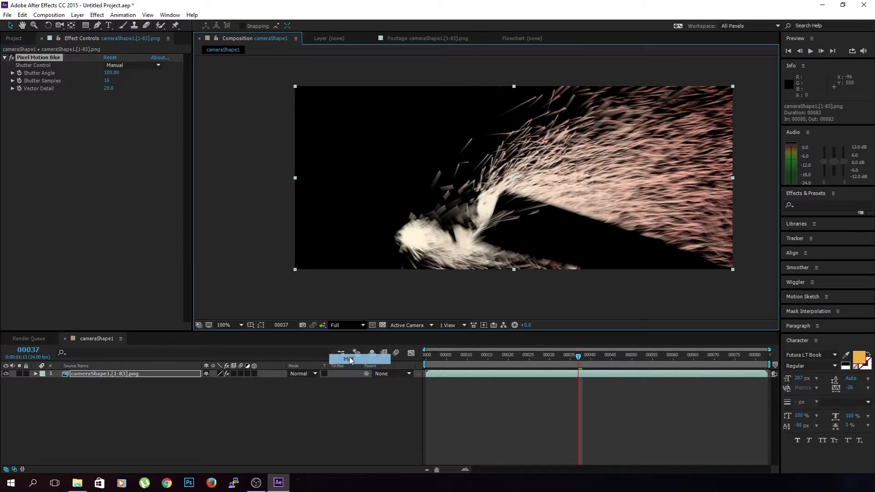
click(503, 357)
key(space)
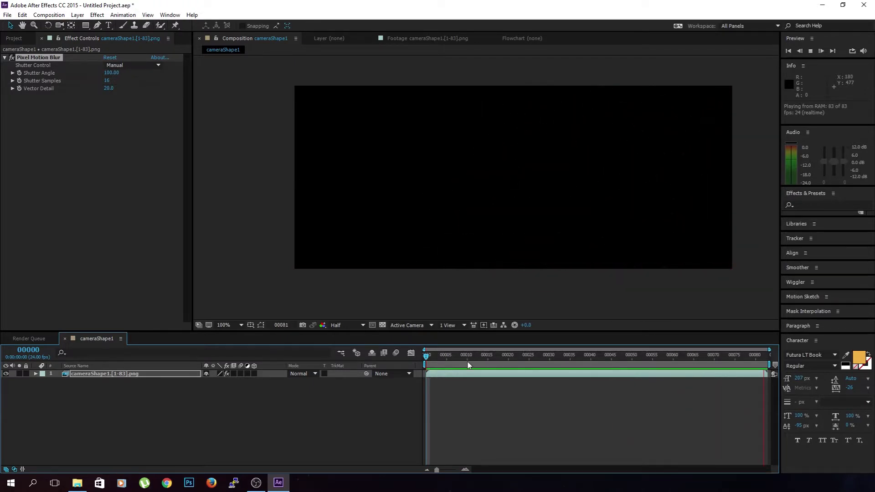
- Play back the motion-blurred sequence and scrub to frame 40 to examine the particle streaks
drag(542, 357, 588, 364)
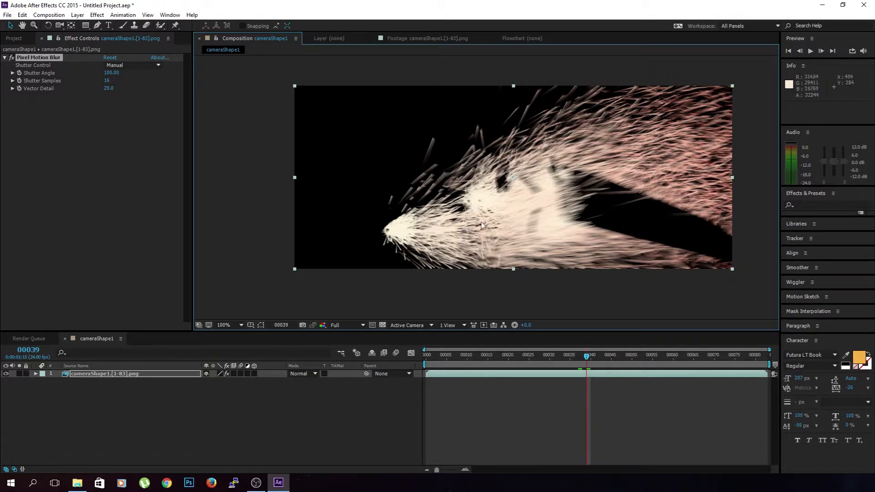
key(space)
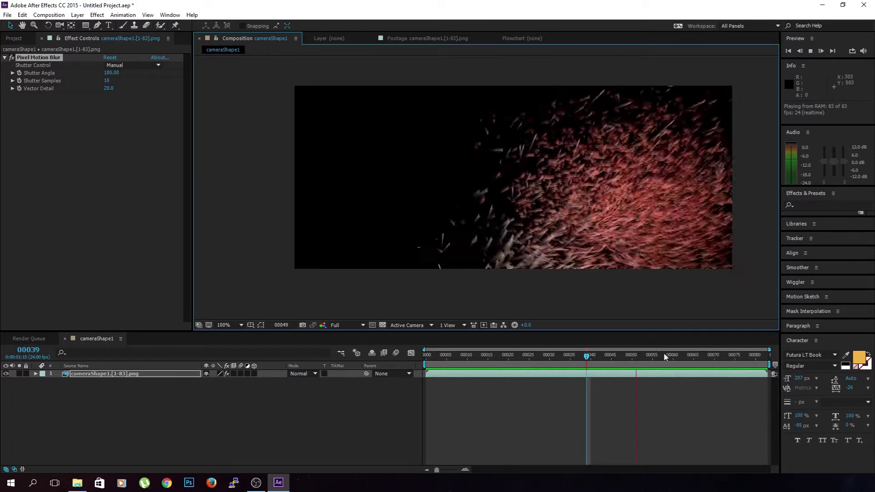
click(594, 371)
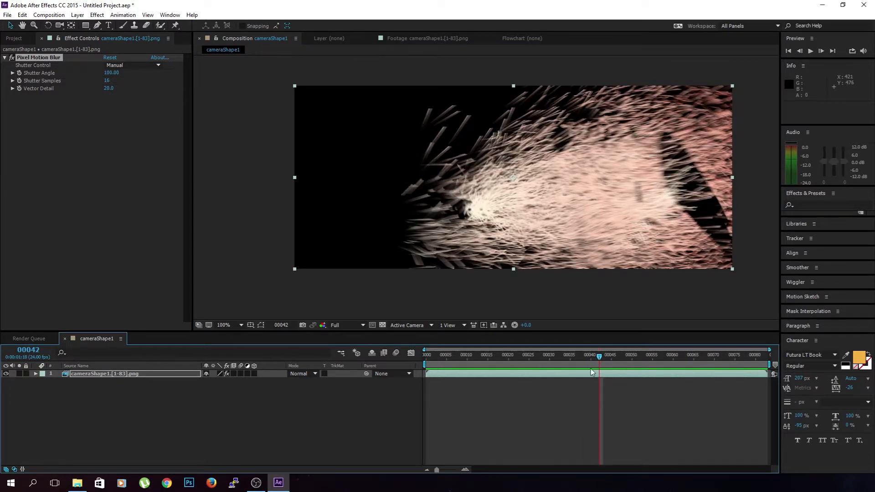
drag(597, 359, 589, 374)
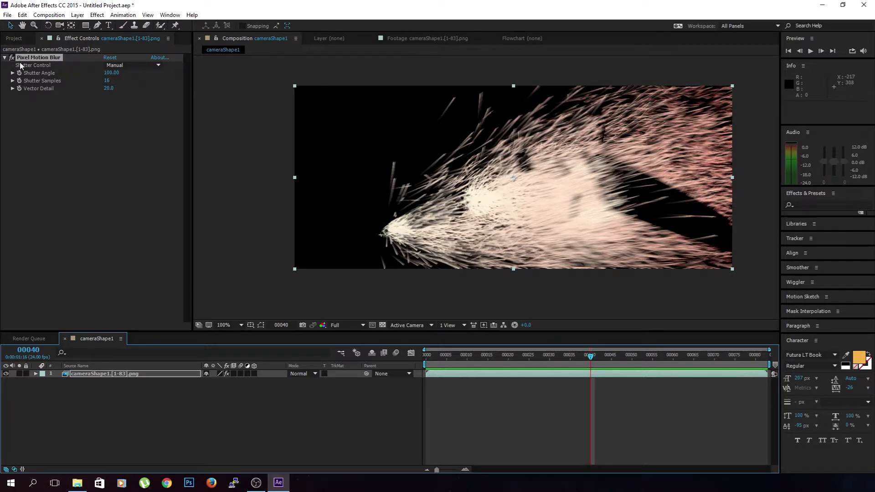
- Turn off Pixel Motion Blur and add a Directional Blur effect to the particle layer
click(35, 61)
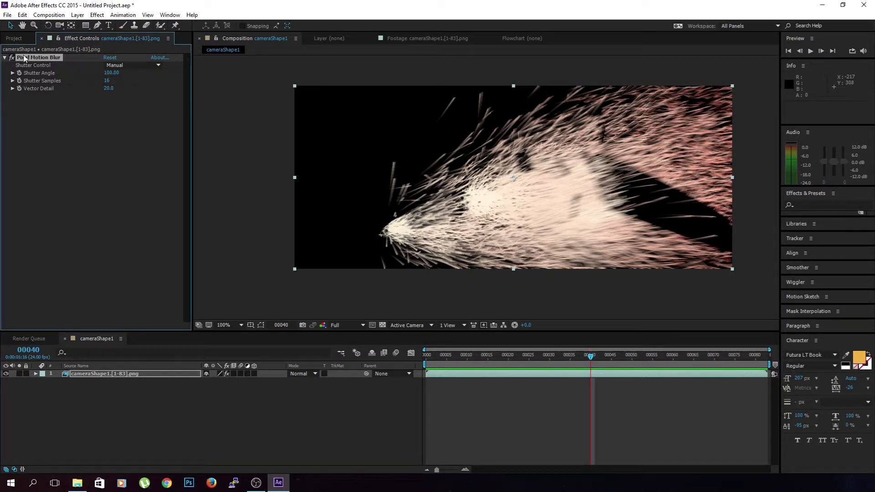
click(12, 57)
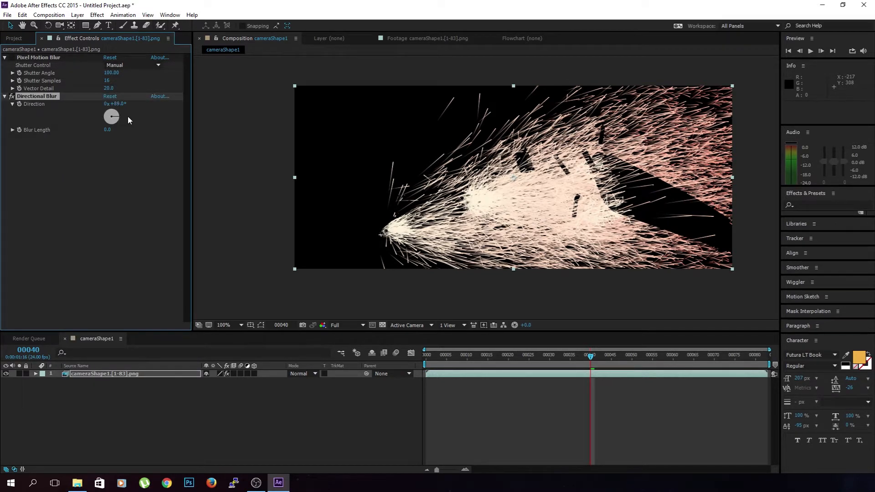
- Set the Directional Blur direction to 73° and its blur length to 14.1, judging the look at frame 30
click(127, 114)
drag(108, 129, 187, 127)
click(119, 115)
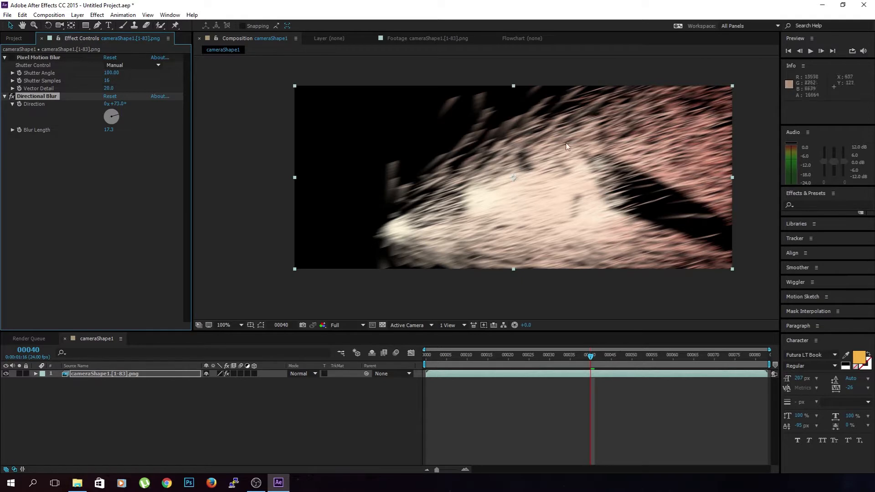
drag(590, 357, 550, 369)
drag(108, 130, 119, 156)
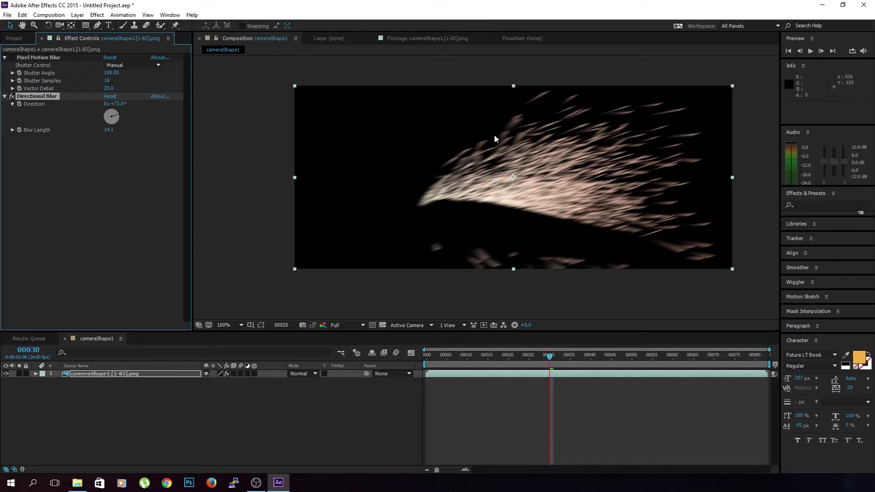
- Draw a closed four-point curved mask on the layer around the upper right part of the particle spray
click(97, 25)
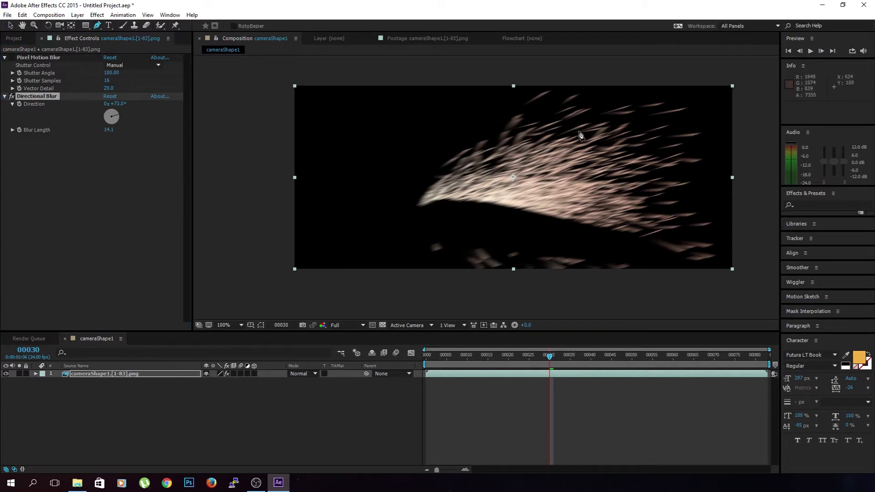
drag(578, 130, 576, 151)
click(577, 176)
mouse_move(623, 182)
mouse_down()
mouse_move(648, 156)
mouse_move(653, 109)
mouse_up()
click(578, 131)
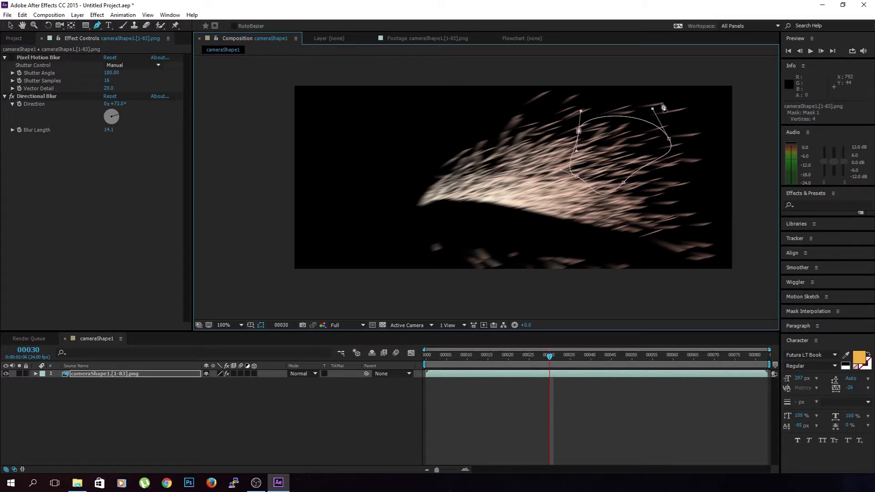
- Duplicate the masked particle layer and turn off Directional Blur on the lower copy
click(125, 375)
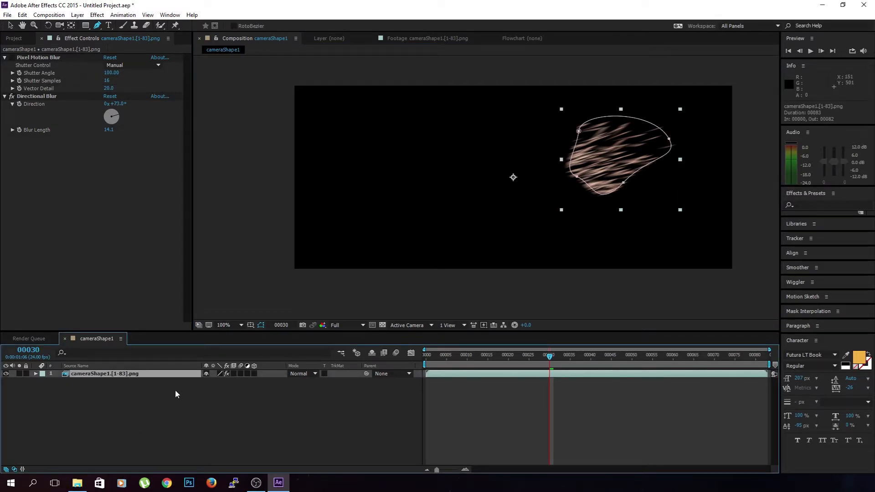
key(ctrl+d)
click(141, 382)
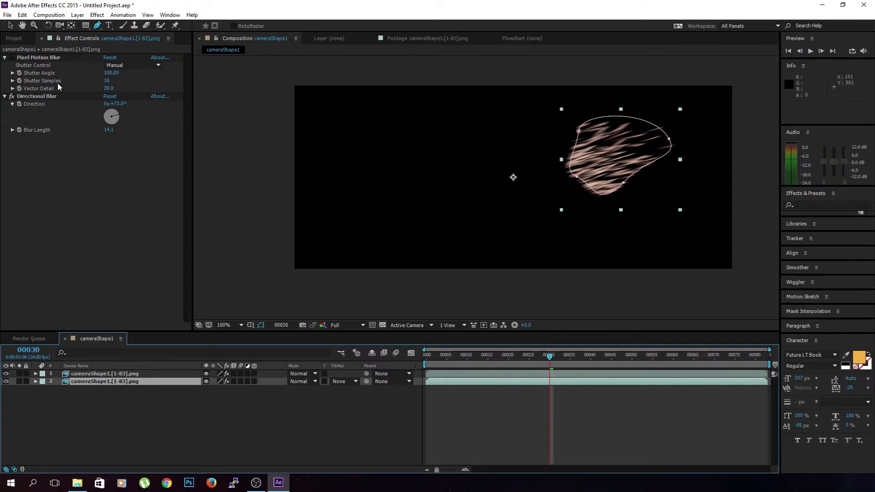
click(13, 97)
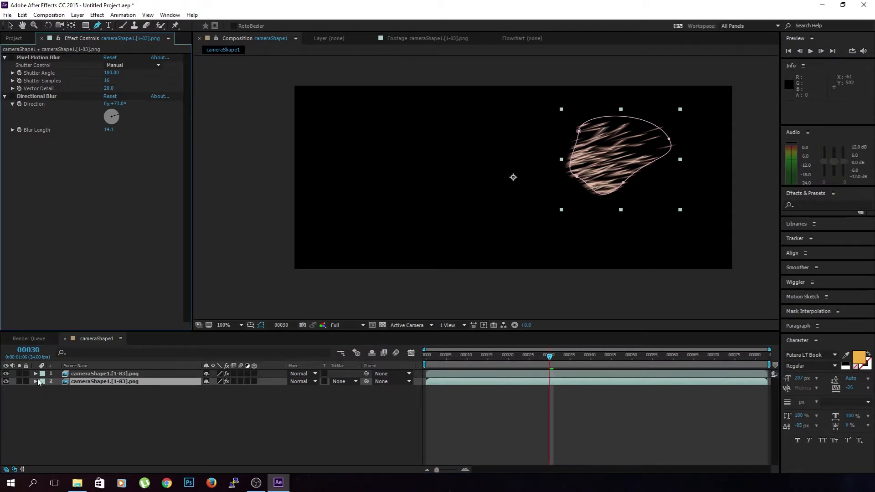
- Delete Mask 1 from the lower copy of the particle layer
key(m)
click(97, 392)
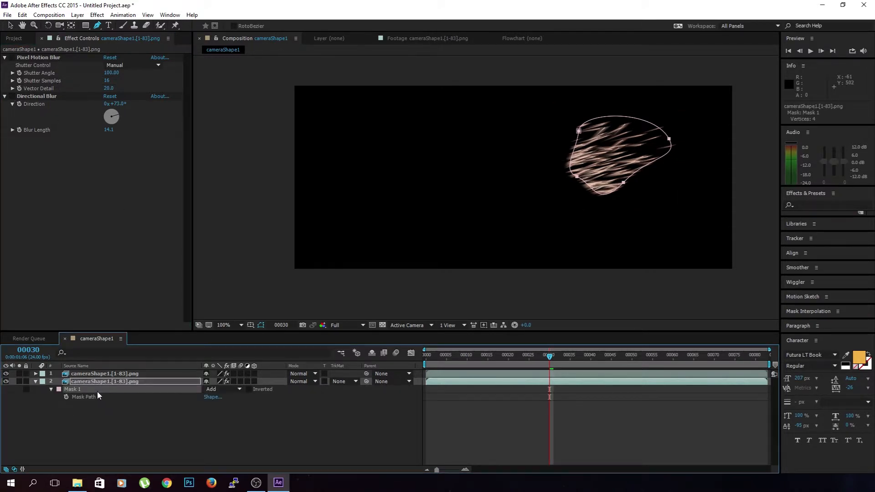
key(Delete)
click(156, 446)
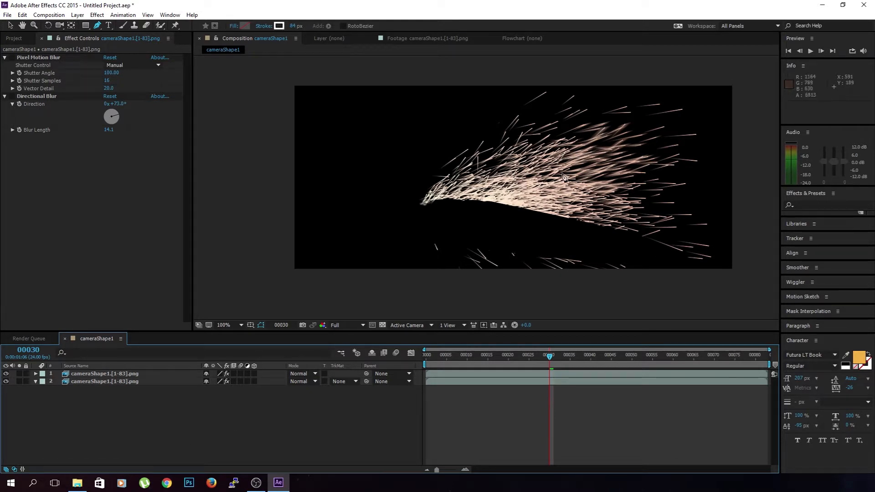
- Scrub to frame 37 to compare the masked directional blur with the sharp particles, and select the lower layer
drag(550, 355, 525, 356)
drag(467, 370, 576, 374)
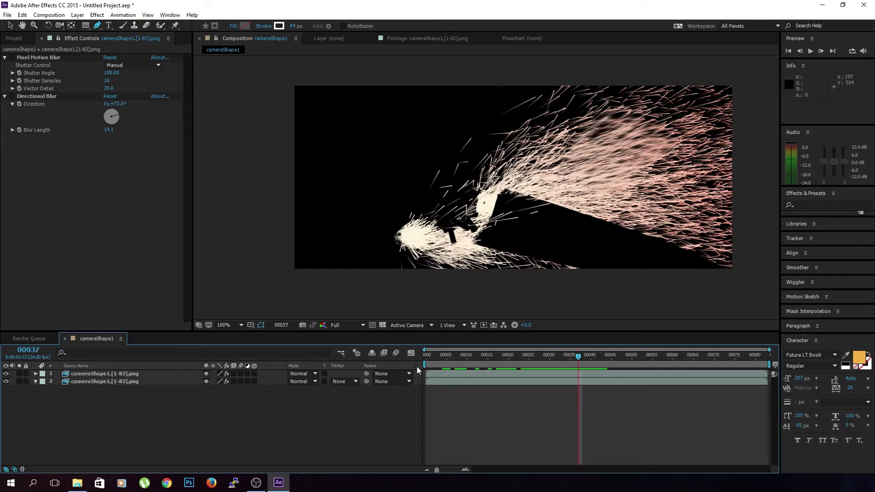
click(80, 382)
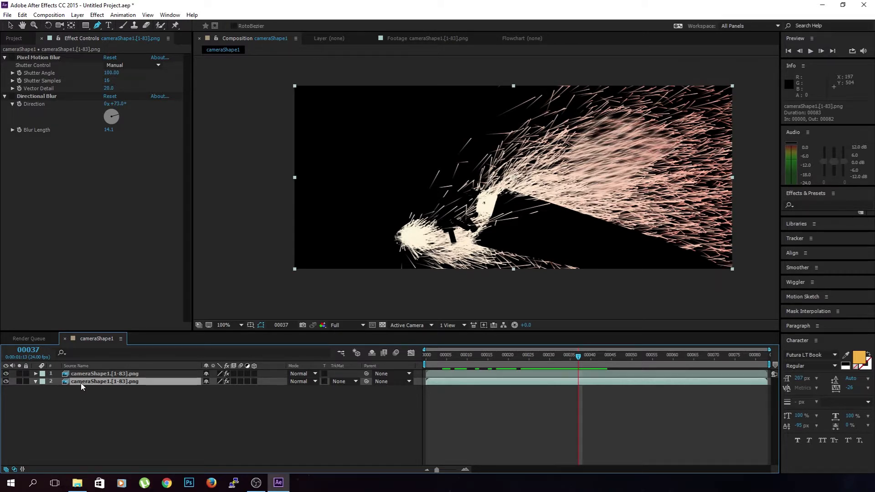
- Delete the lower particle layer and remove Directional Blur from the remaining masked layer
key(Delete)
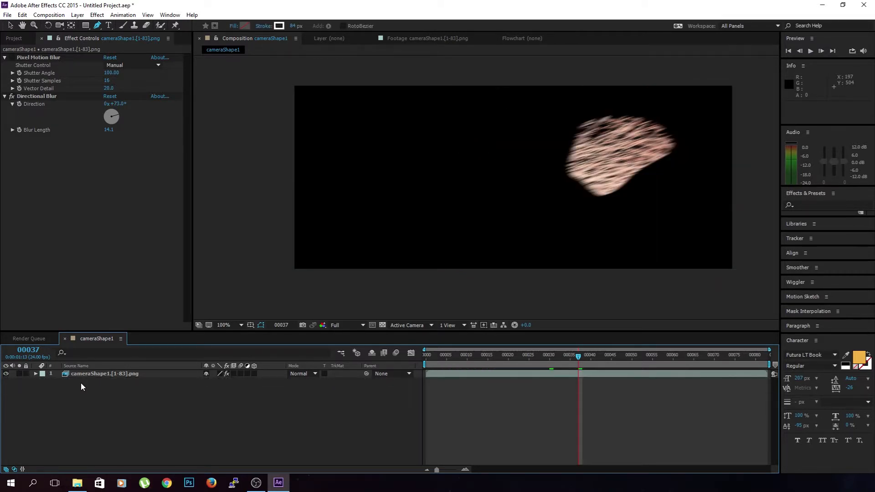
click(28, 97)
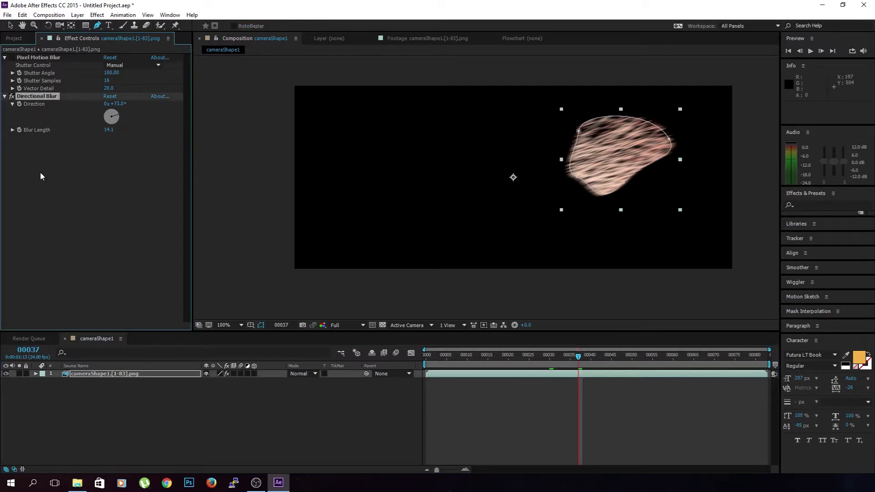
key(Delete)
click(267, 399)
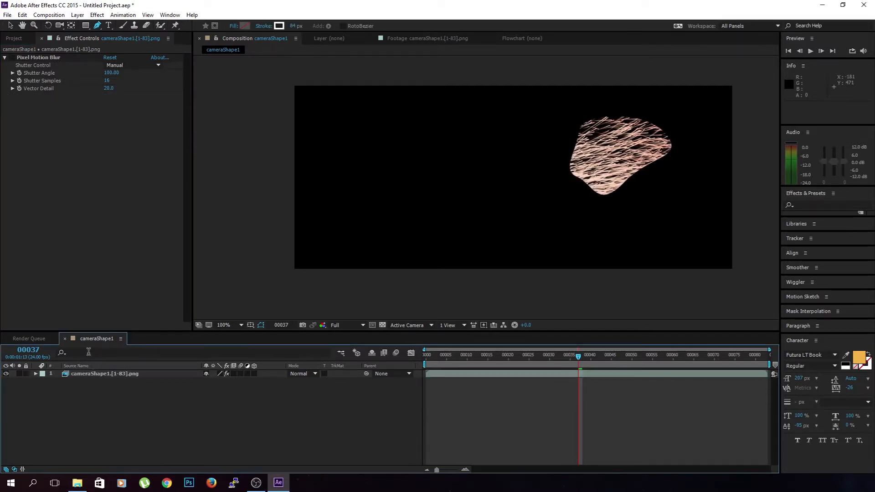
- Delete the mask from the remaining particle layer
click(120, 375)
key(m)
click(116, 383)
key(Delete)
- Apply CC Radial Blur to the particle layer and place its center outside the frame's upper right corner at 1039, -23
click(65, 156)
right_click(65, 157)
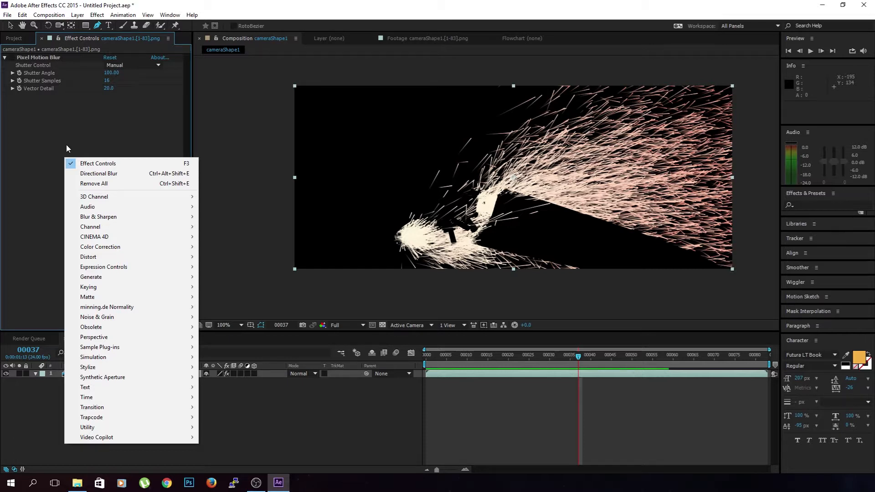
mouse_move(106, 218)
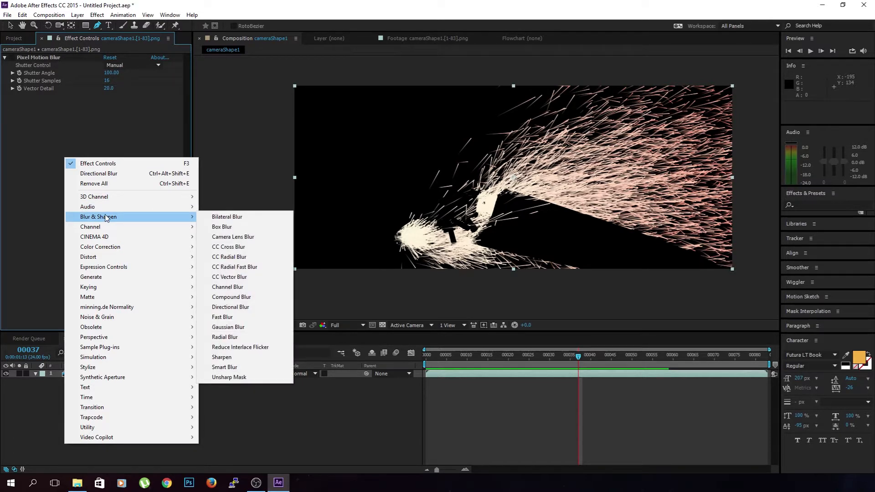
click(235, 257)
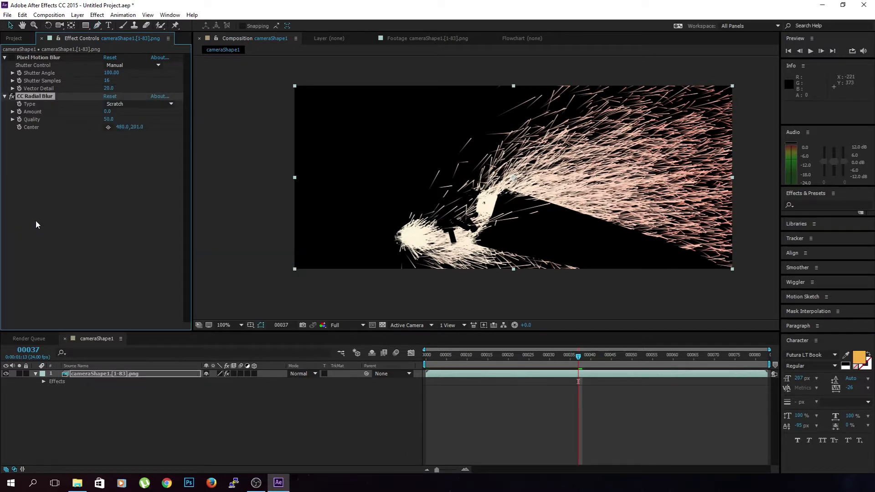
click(108, 127)
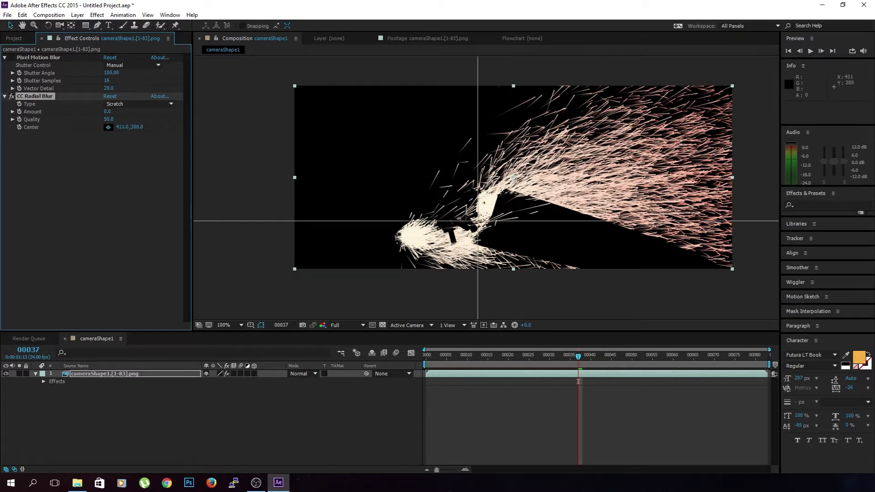
click(768, 75)
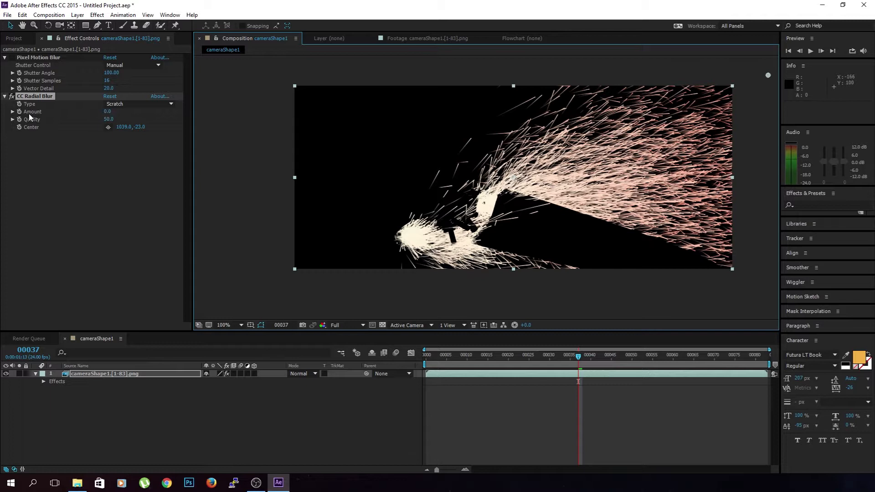
- Set the CC Radial Blur amount to 6.0 and its type to Fading Zoom
mouse_move(107, 112)
mouse_down()
mouse_move(120, 115)
mouse_move(112, 116)
mouse_up()
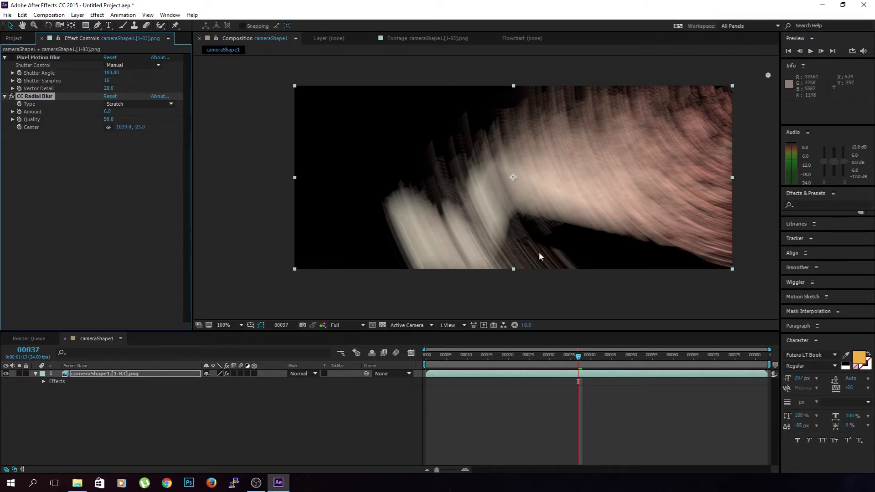
click(142, 106)
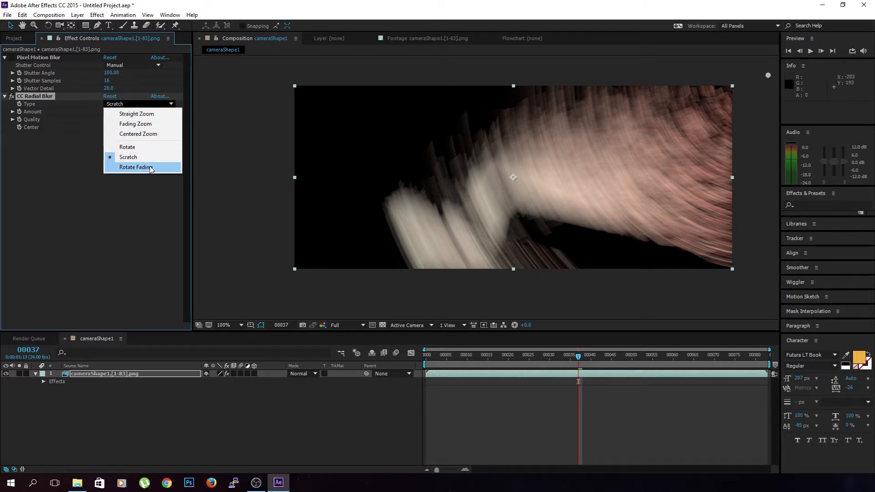
click(149, 124)
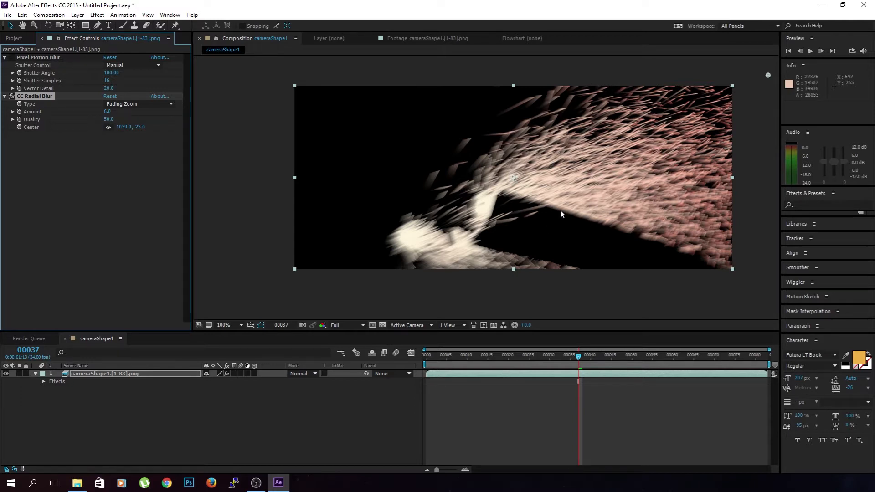
- Move the CC Radial Blur center to the area where the particles originate, at 418, 286
scroll(559, 210, down, 2)
scroll(503, 228, up, 2)
scroll(504, 229, down, 2)
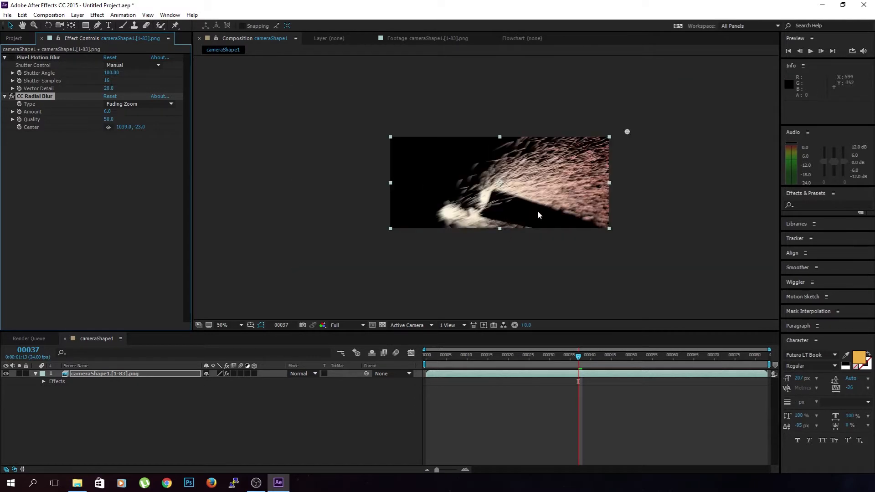
drag(628, 133, 444, 214)
scroll(445, 214, up, 2)
drag(399, 239, 485, 215)
key(ctrl+z)
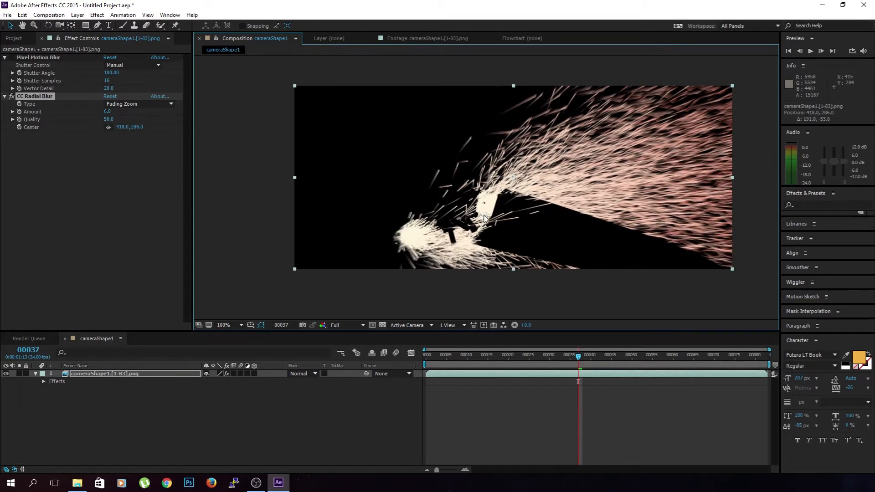
- Play the sequence from frame 0 to check the radial blur on the particles, and scrub to frame 40
drag(557, 358, 396, 364)
click(395, 353)
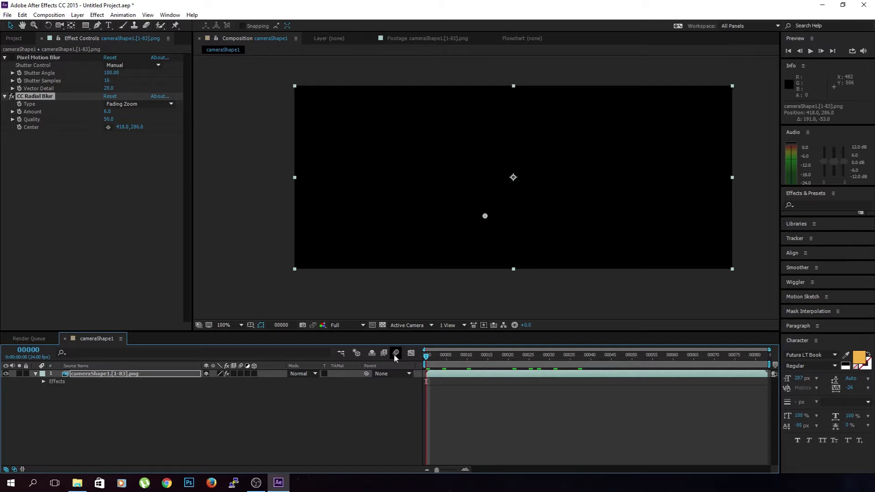
key(space)
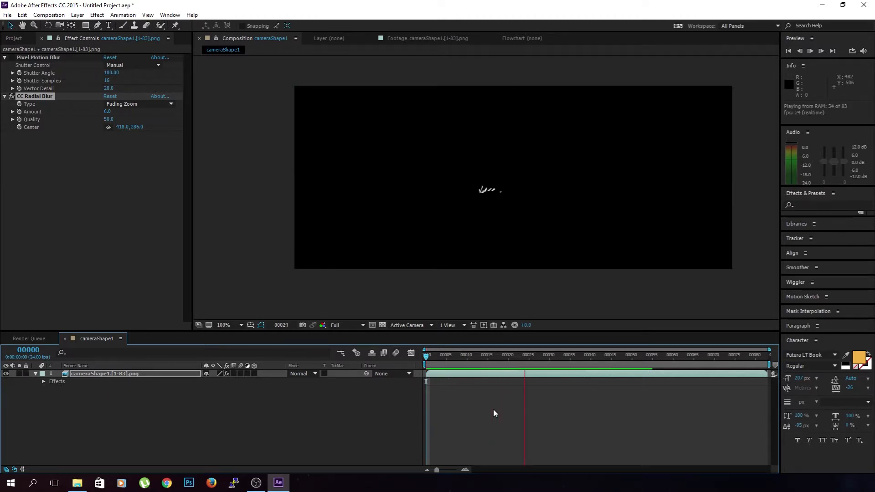
key(space)
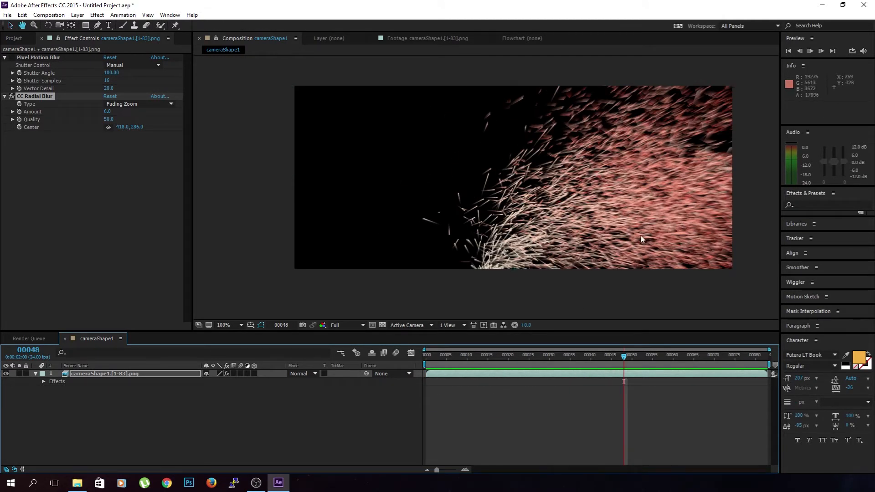
key(space)
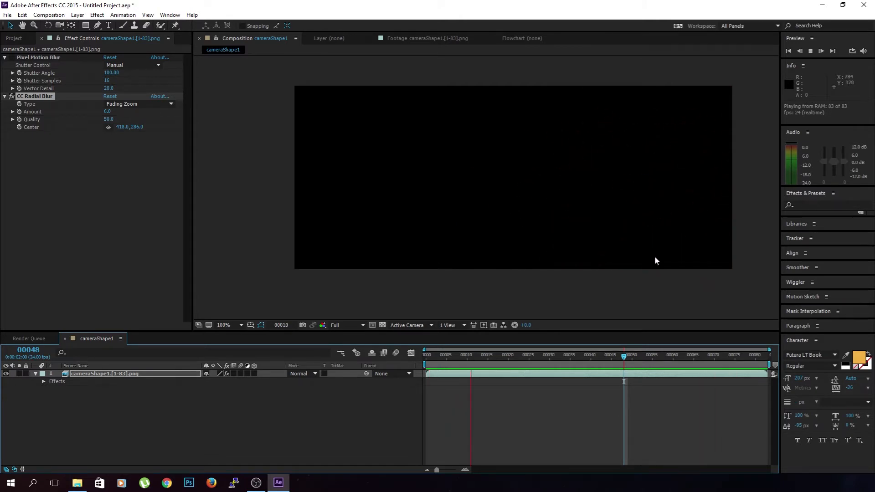
key(space)
drag(633, 355, 590, 358)
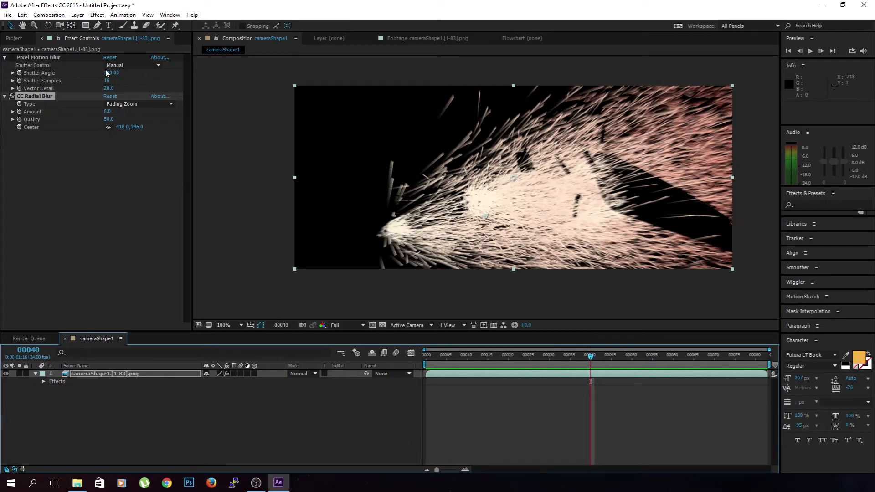